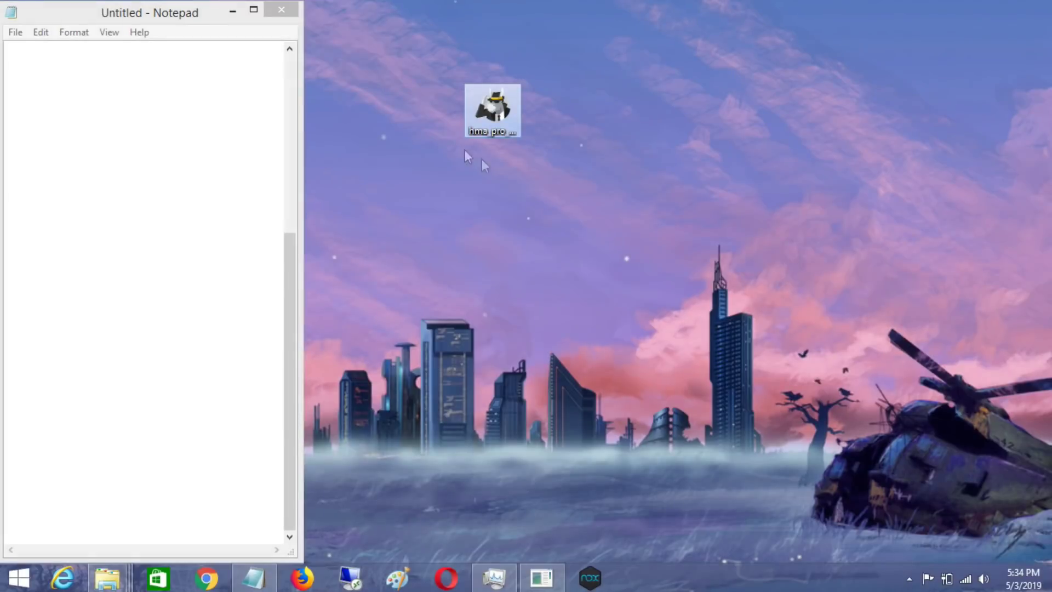
# - Run the hma_pro_vpn_setup installer on the desktop as administrator and choose English as the setup language
pyautogui.moveTo(391, 38); pyautogui.dragTo(623, 201)
pyautogui.rightClick(475, 107)
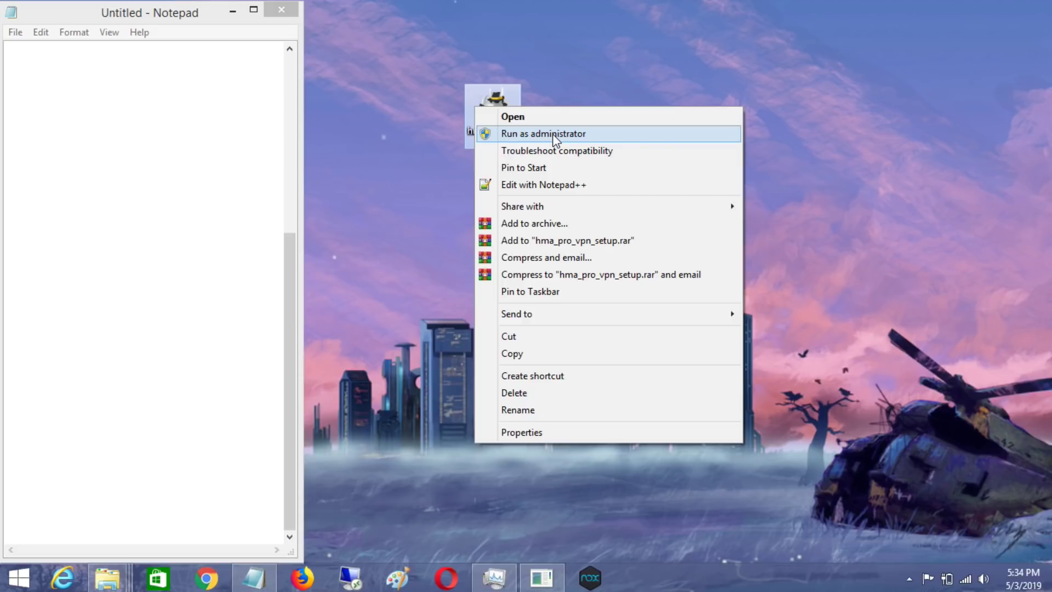
pyautogui.click(553, 136)
pyautogui.click(593, 317)
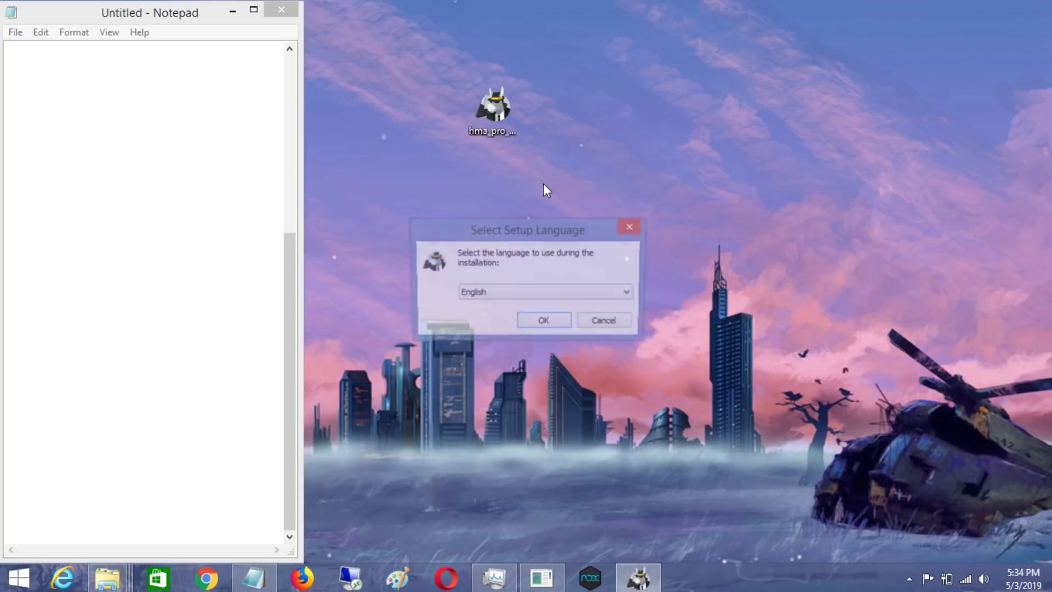
pyautogui.click(544, 323)
# - Skim the End User License Agreement, accept it and continue the HMA! Pro VPN setup
pyautogui.click(373, 364)
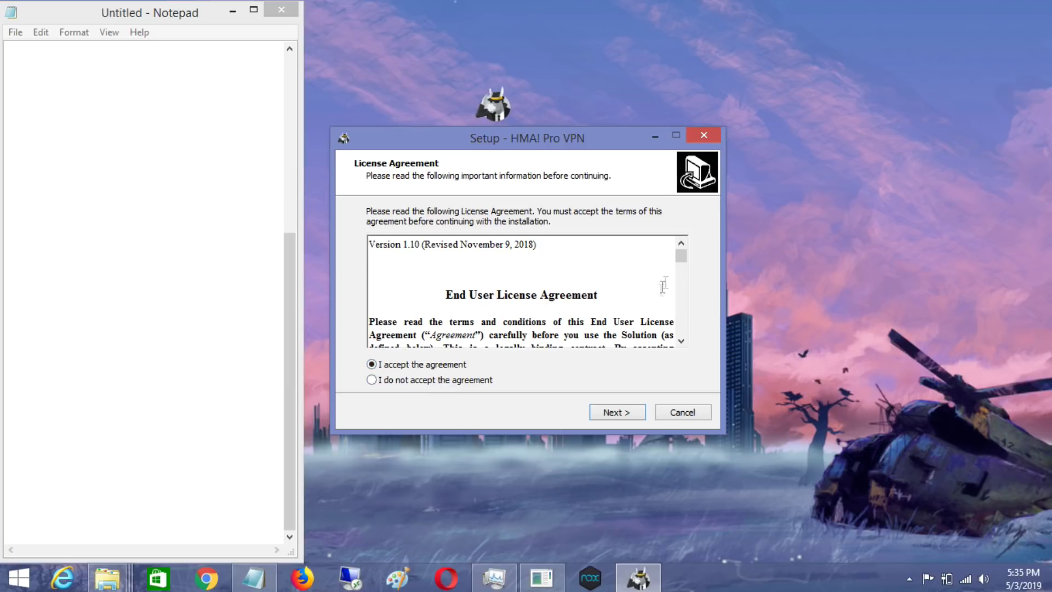
pyautogui.moveTo(681, 258); pyautogui.dragTo(682, 311)
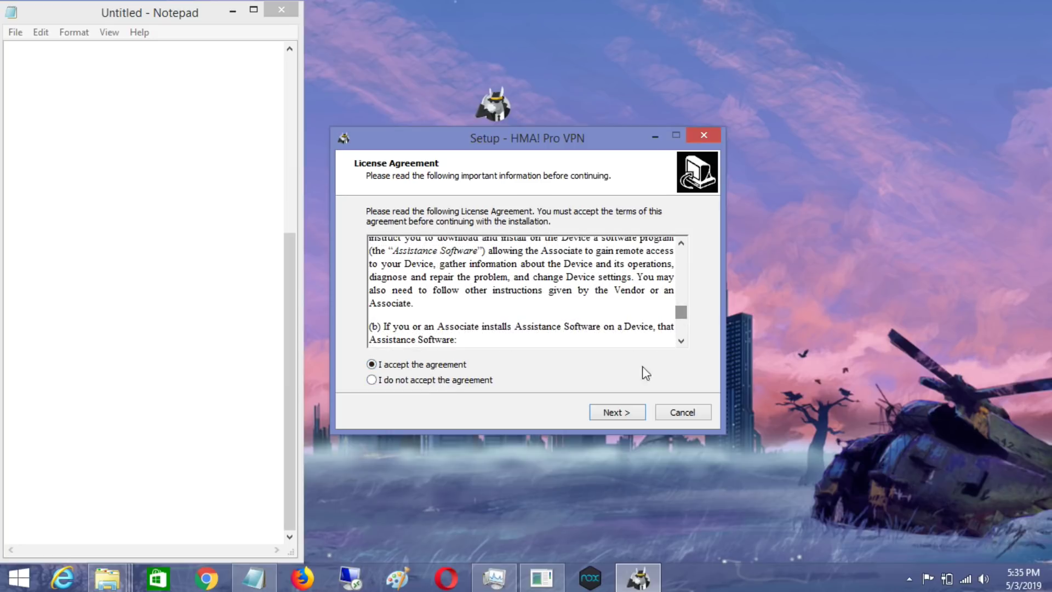
pyautogui.click(612, 412)
# - Keep C:\Program Files (x86)\HMA! Pro VPN as the destination folder and start the installation
pyautogui.click(525, 269)
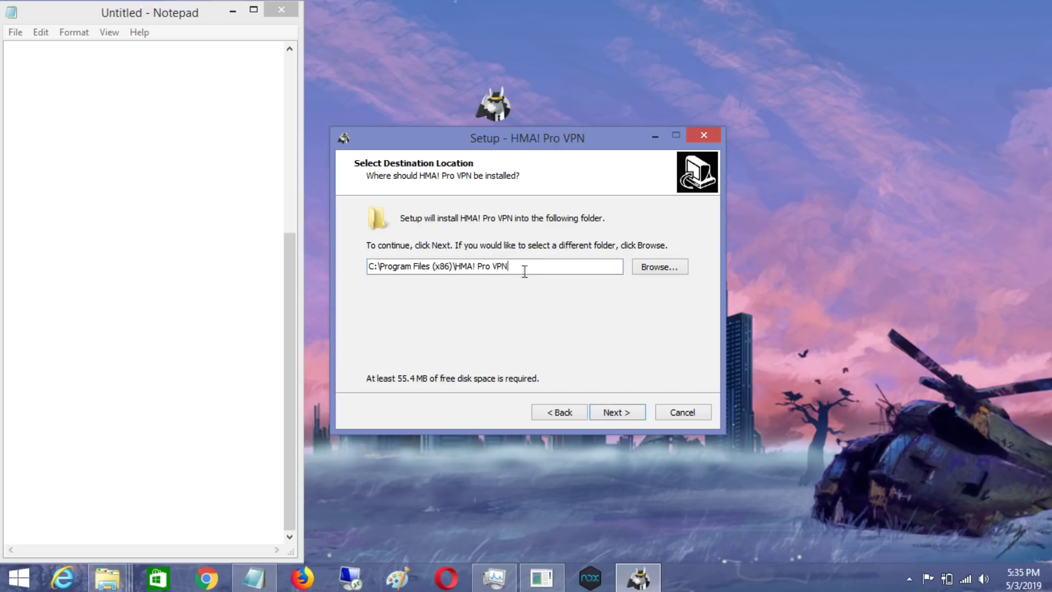
pyautogui.moveTo(524, 269); pyautogui.dragTo(331, 281)
pyautogui.click(617, 411)
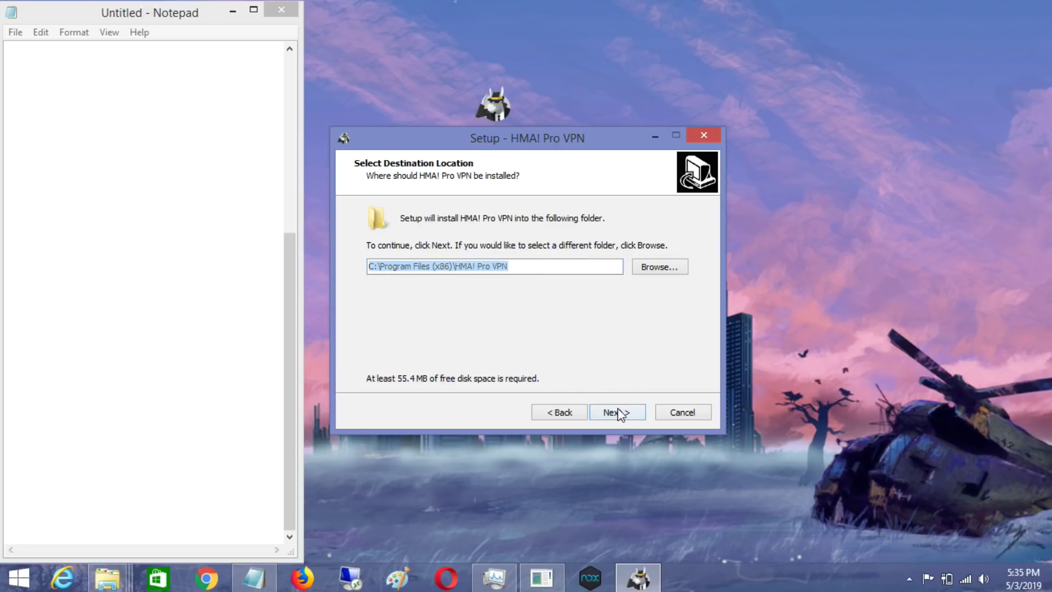
pyautogui.click(586, 364)
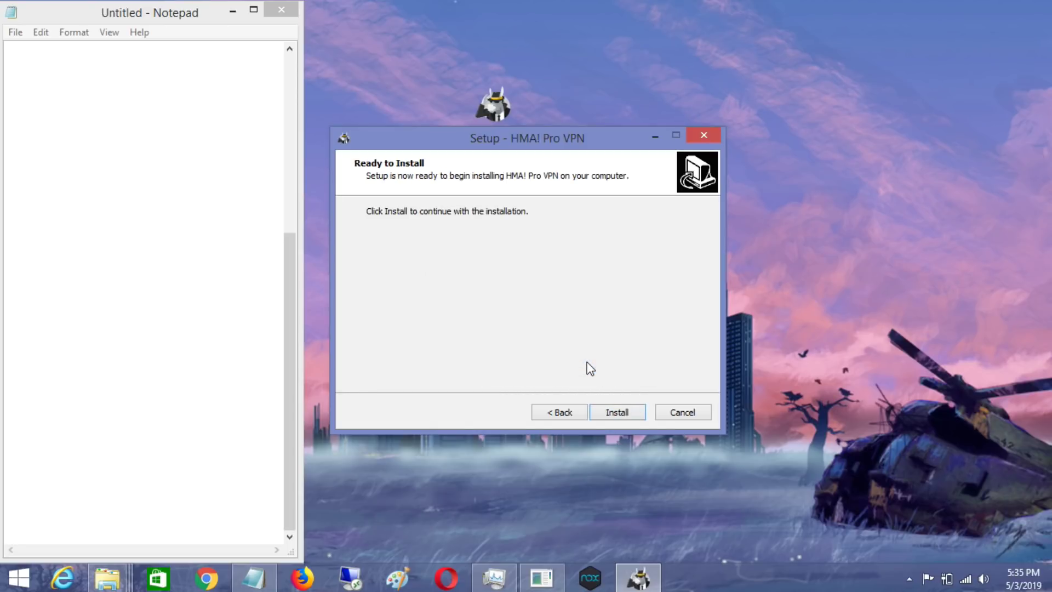
pyautogui.click(609, 414)
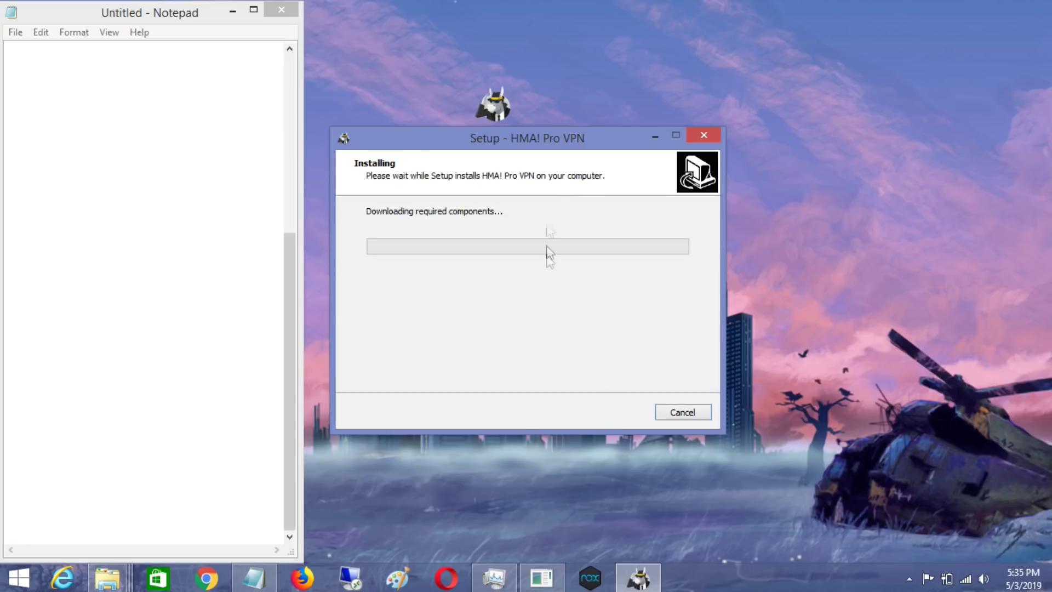
# - Finish the setup with Open HMA! Pro VPN enabled and move the app window clear of the installer icon
pyautogui.moveTo(562, 143); pyautogui.dragTo(612, 146)
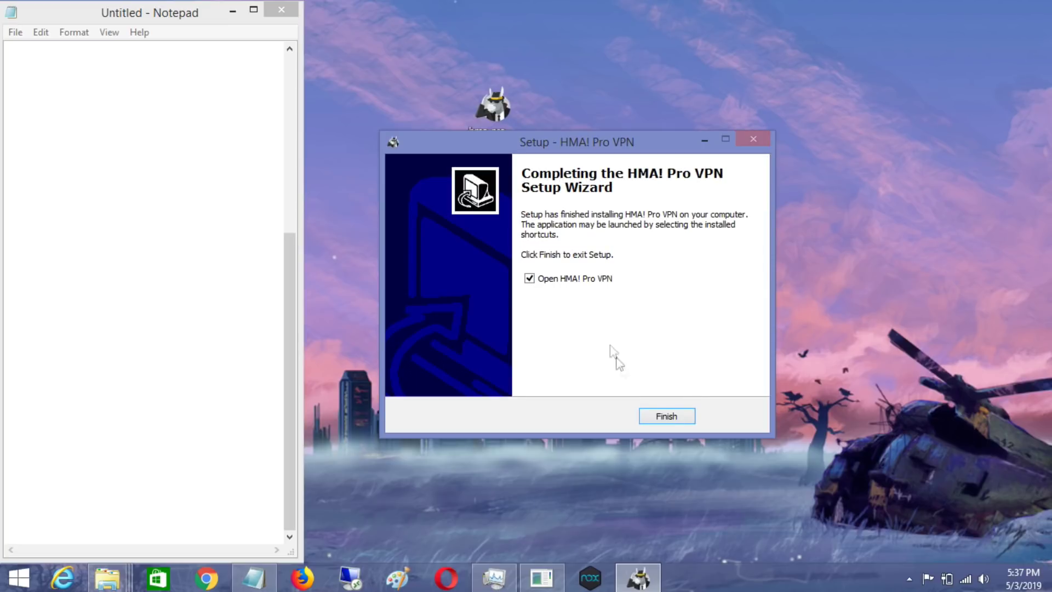
pyautogui.click(660, 415)
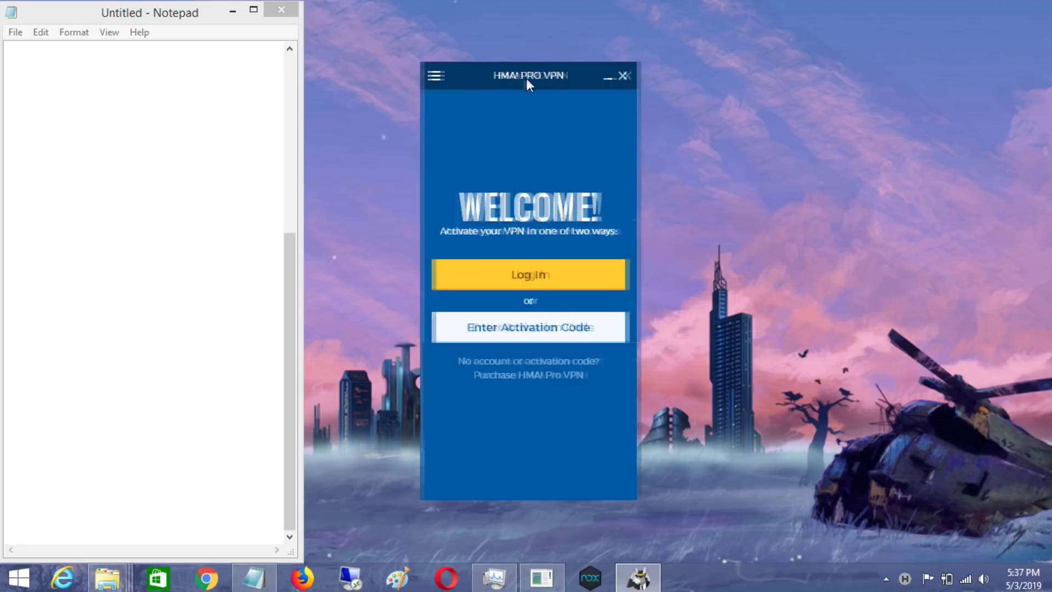
pyautogui.moveTo(521, 78); pyautogui.dragTo(713, 69)
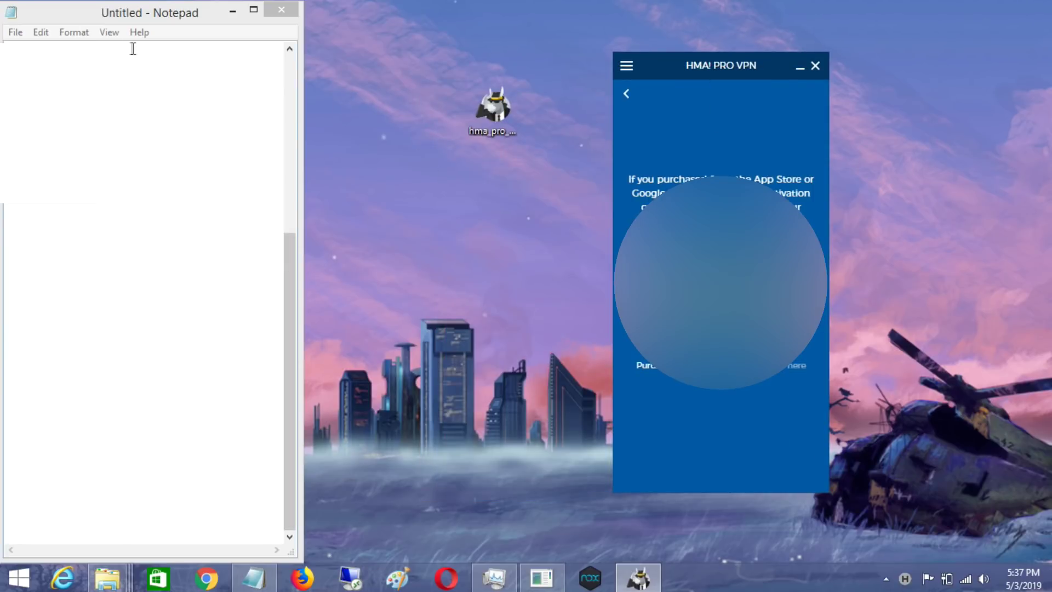
# - Activate HMA! Pro VPN with the first activation code from the Notepad list and connect through Singapore
pyautogui.click(290, 59)
pyautogui.hotkey('ctrl', 'v')
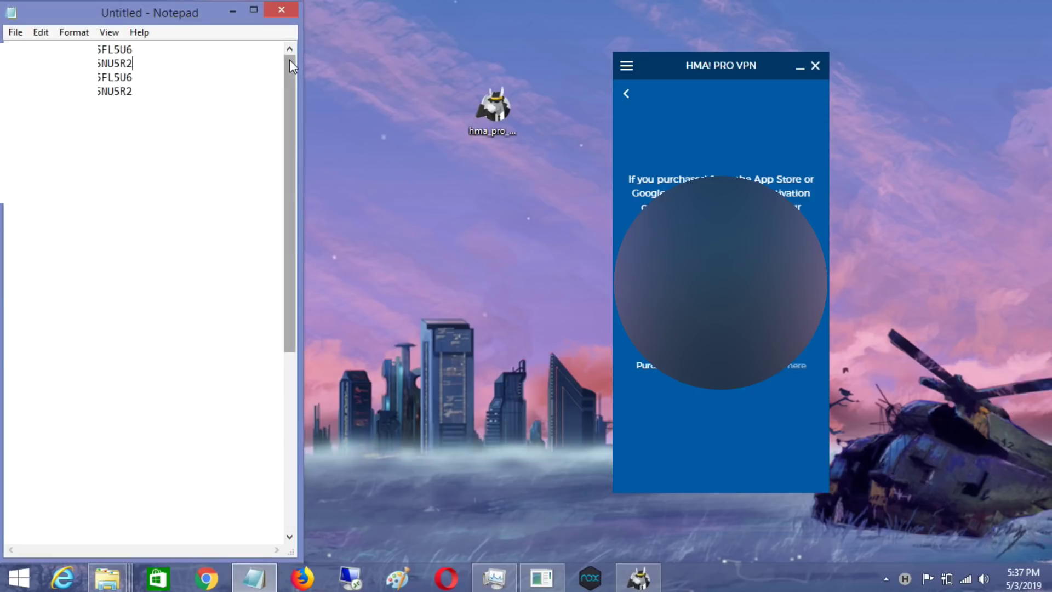
pyautogui.doubleClick(131, 50)
pyautogui.rightClick(99, 49)
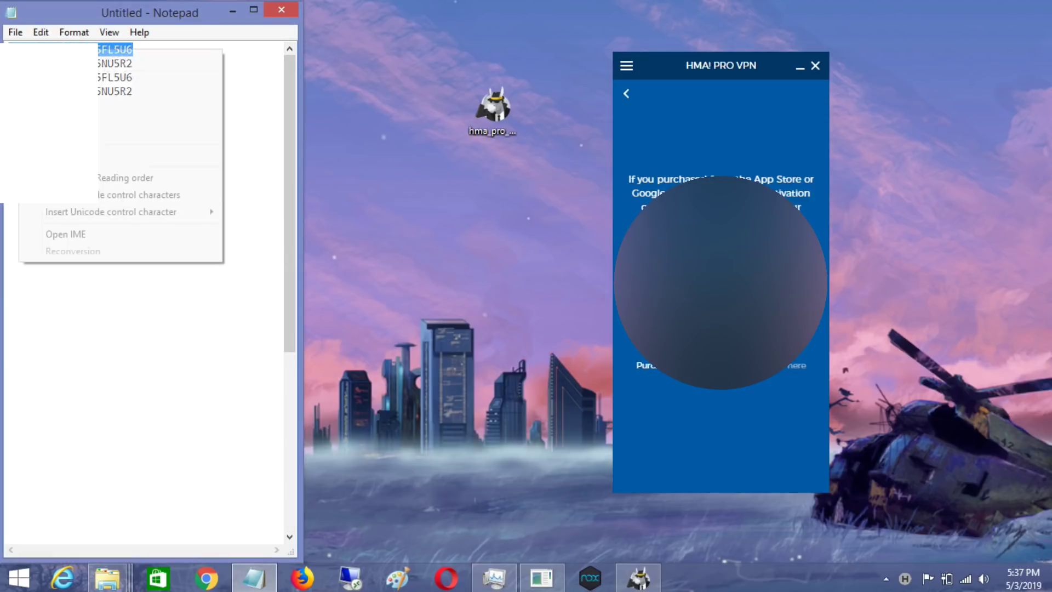
pyautogui.click(159, 99)
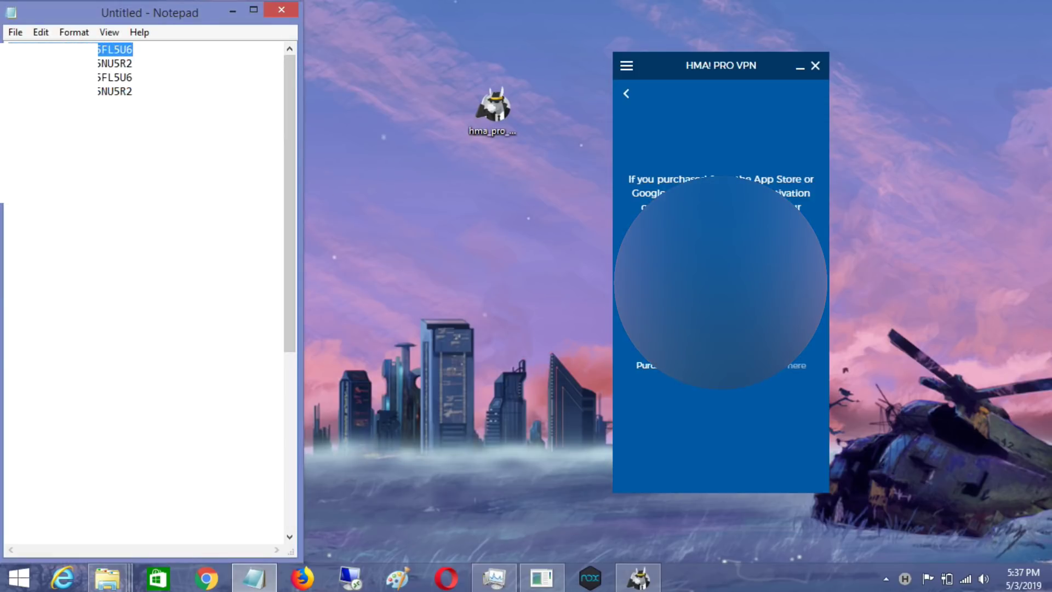
pyautogui.hotkey('alt', 'Tab')
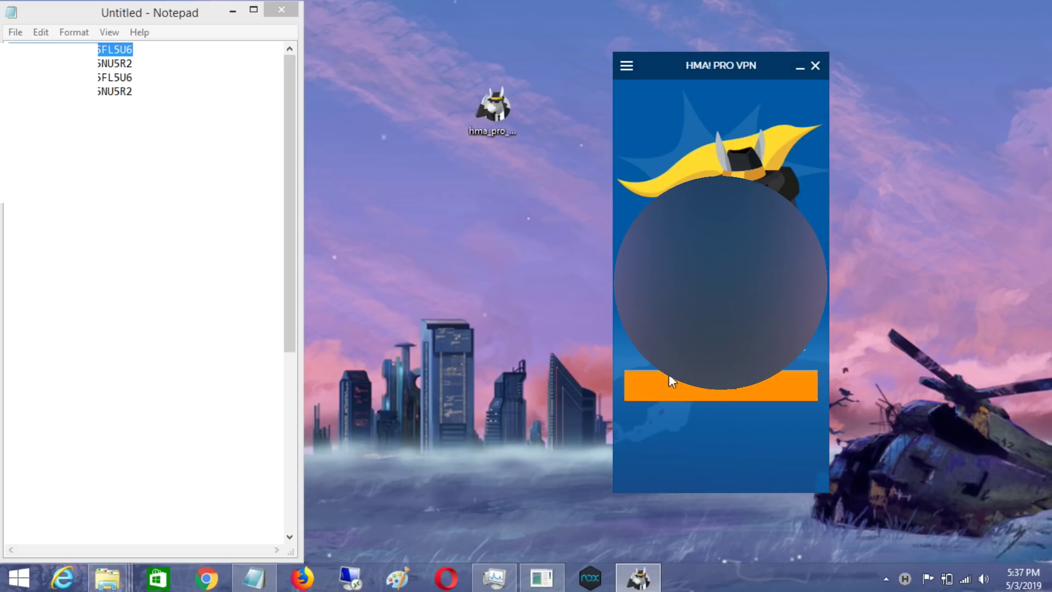
pyautogui.click(670, 380)
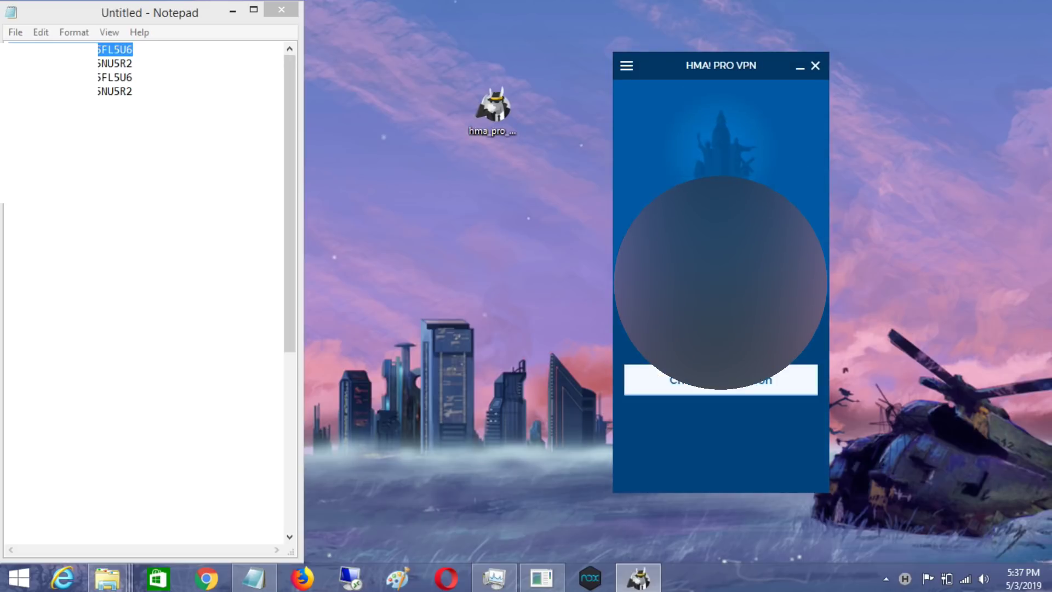
pyautogui.click(706, 384)
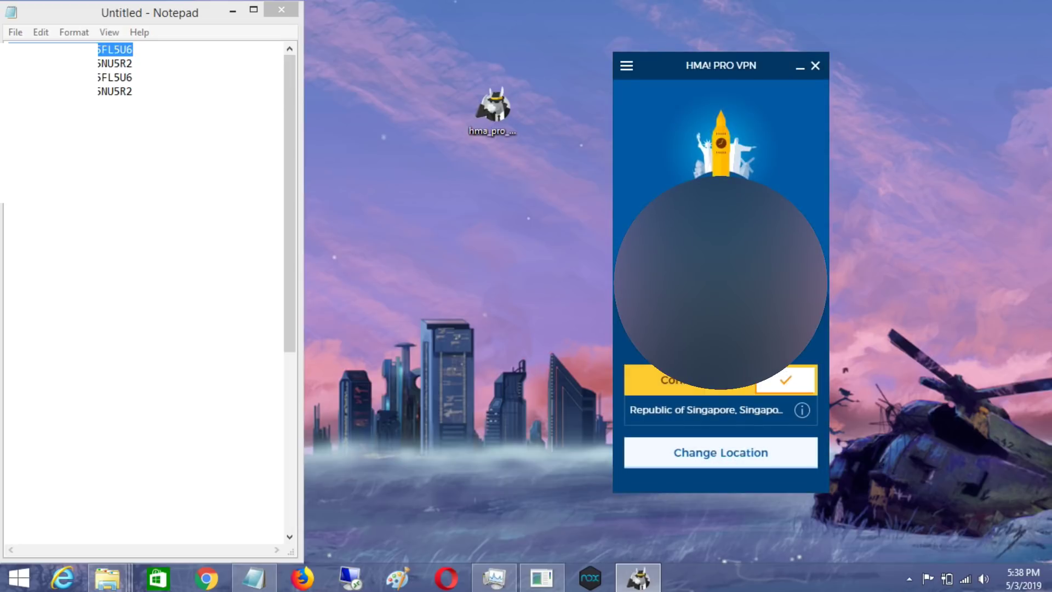
# - Open the account details and deactivate HMA! on this computer to free it for another code
pyautogui.click(627, 66)
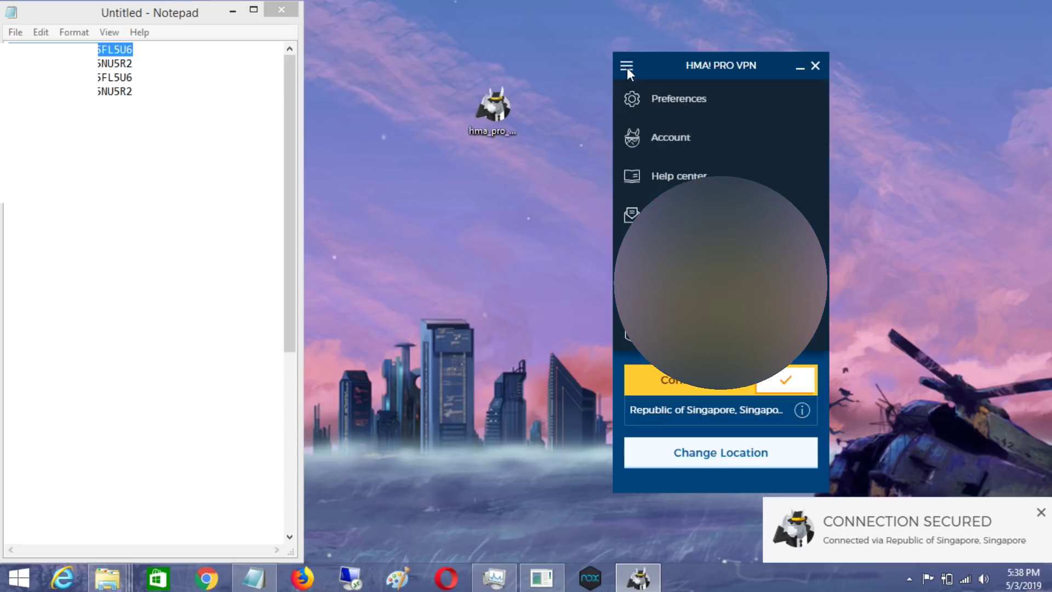
pyautogui.click(686, 140)
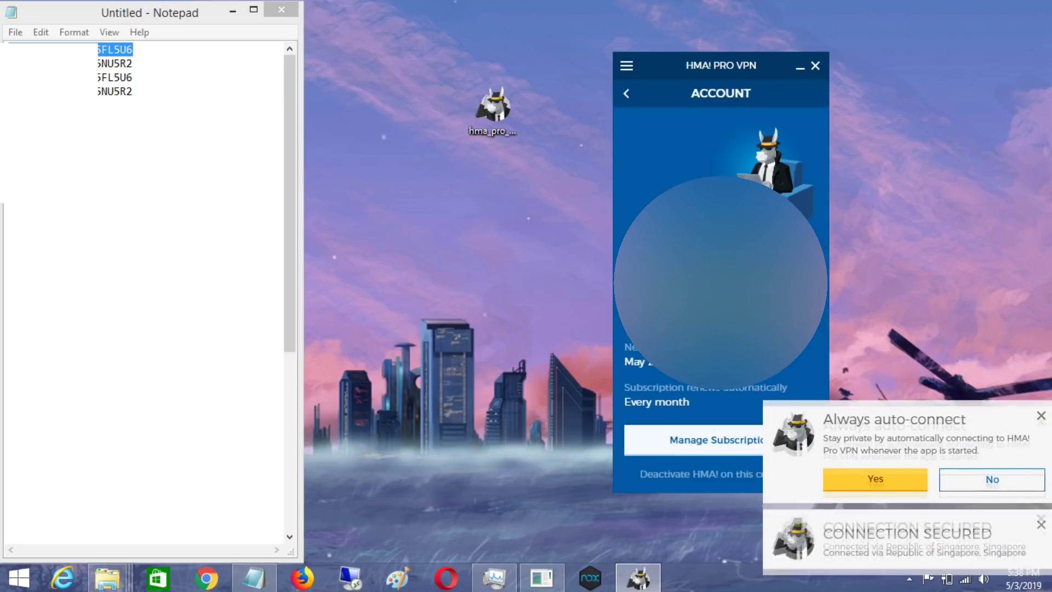
pyautogui.click(675, 474)
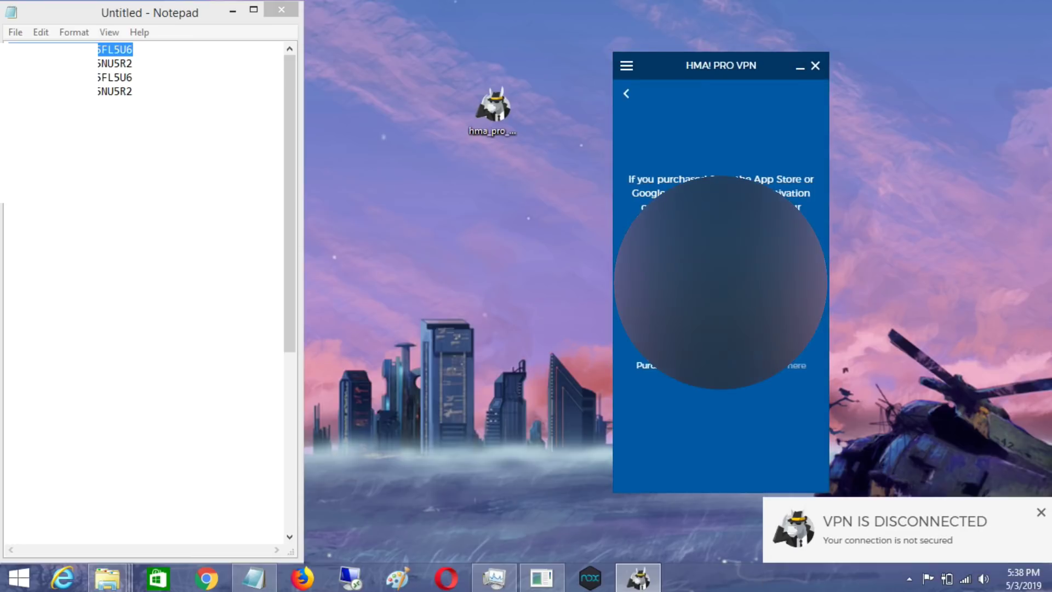
# - Copy the second activation code from the Notepad list, activate HMA! Pro VPN with it and connect through Singapore
pyautogui.doubleClick(140, 65)
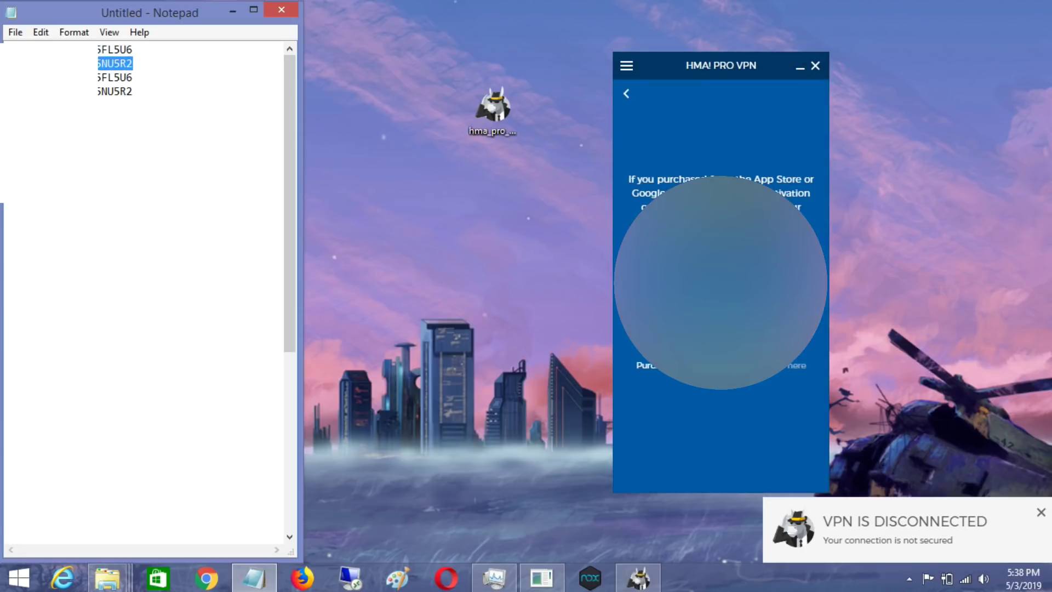
pyautogui.rightClick(139, 66)
pyautogui.click(140, 115)
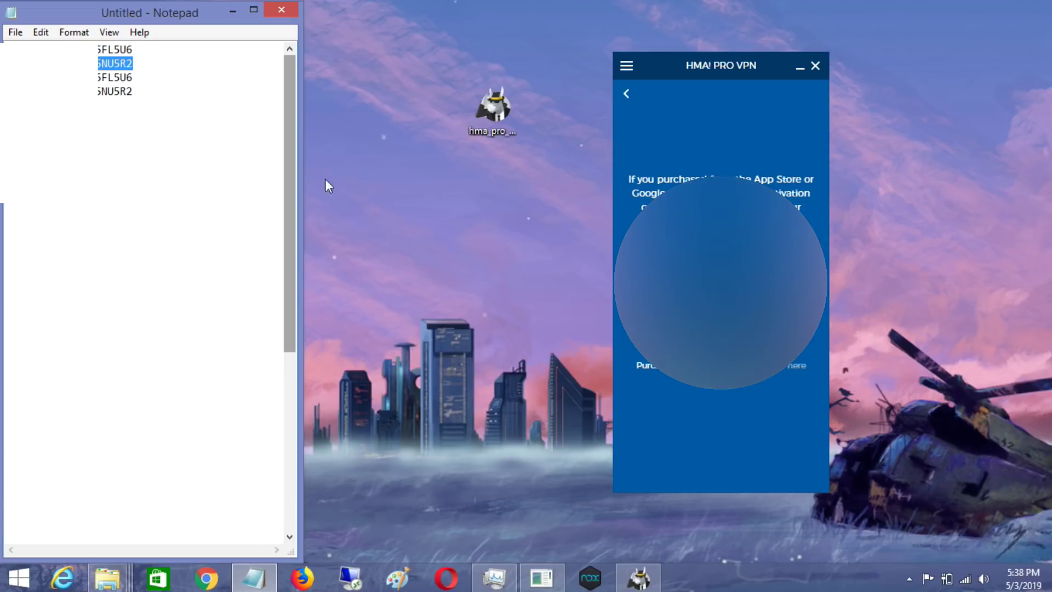
pyautogui.hotkey('alt', 'Tab')
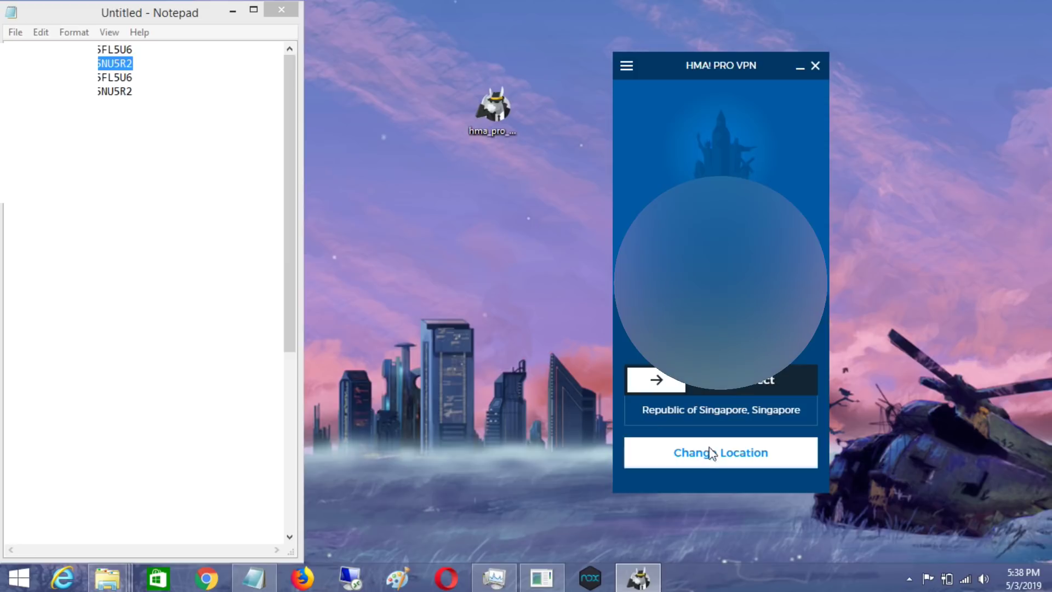
pyautogui.click(710, 383)
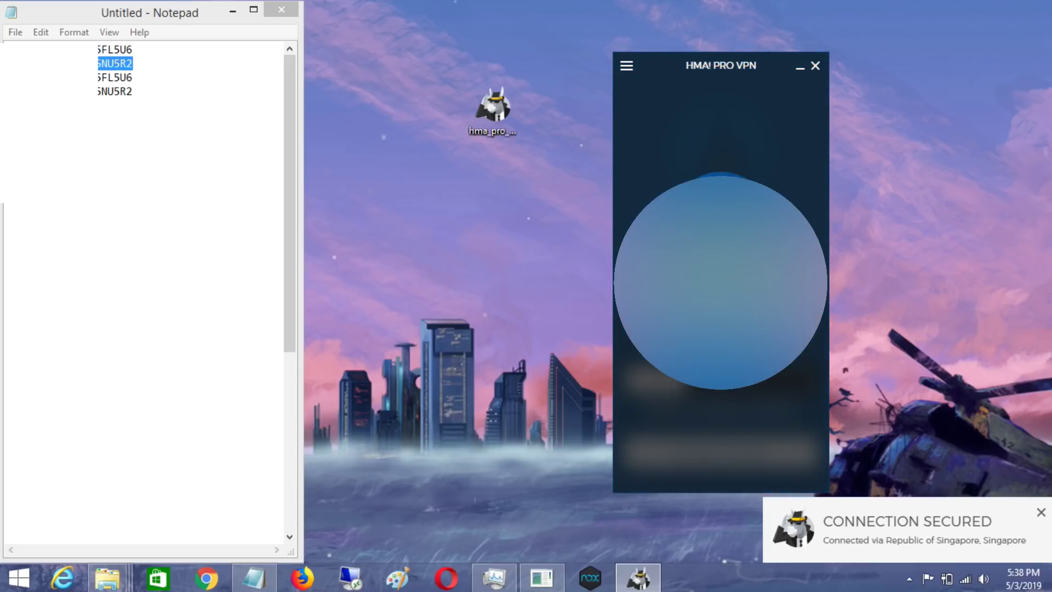
# - Deactivate HMA! on this computer from the account page, removing the second activation code
pyautogui.click(625, 67)
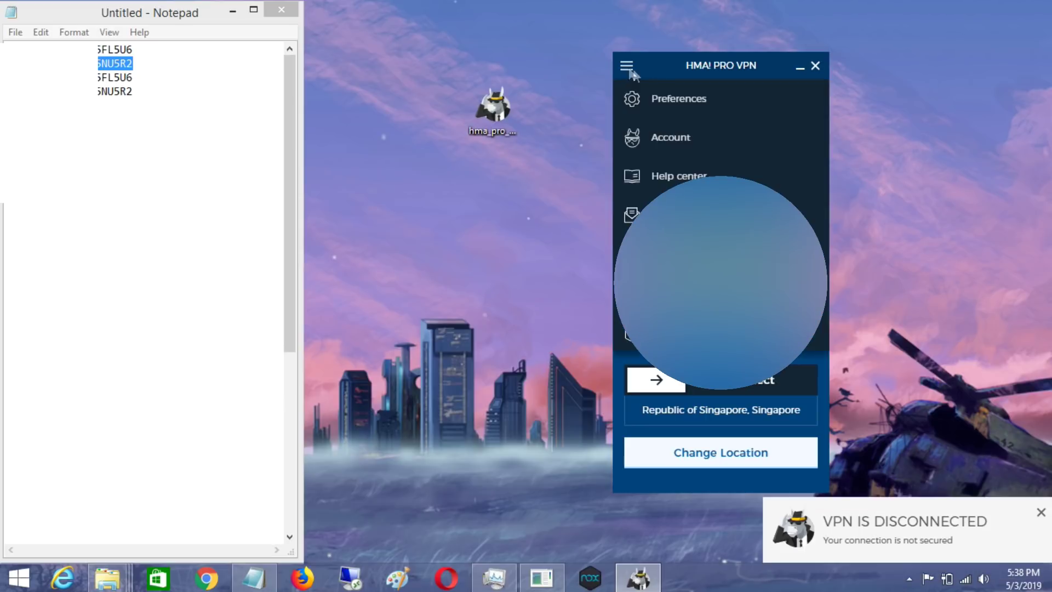
pyautogui.click(692, 142)
pyautogui.click(710, 472)
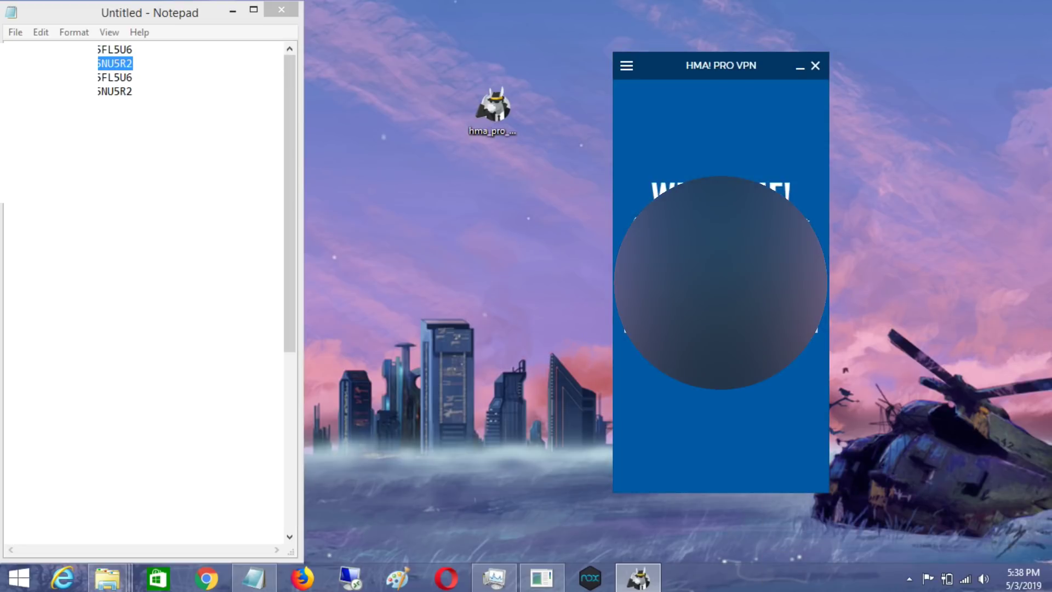
# - Activate HMA! Pro VPN with the third activation code from the Notepad list and connect through Singapore
pyautogui.doubleClick(132, 80)
pyautogui.rightClick(31, 72)
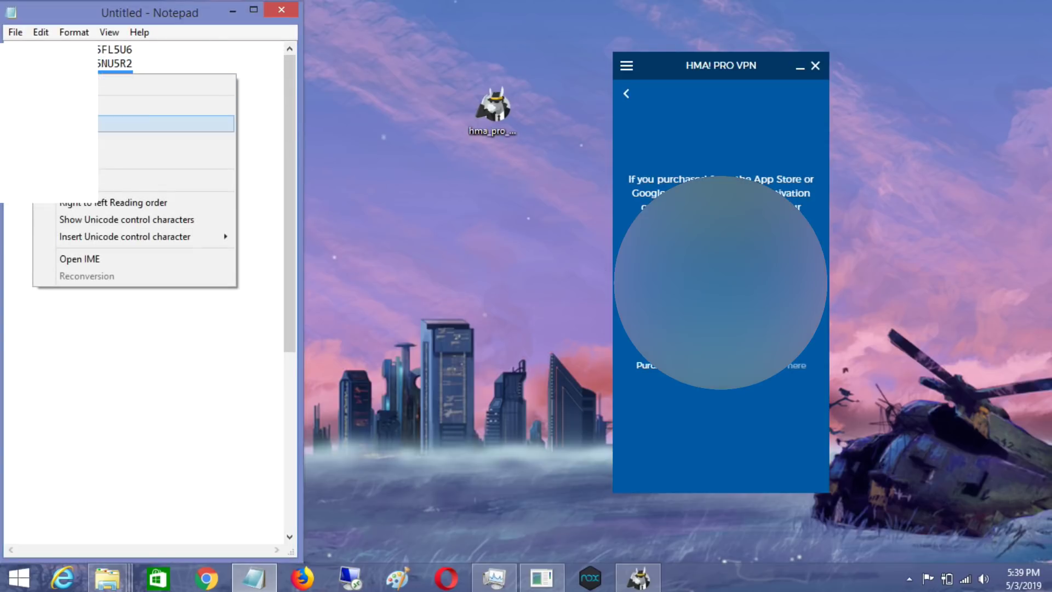
pyautogui.click(65, 124)
pyautogui.hotkey('alt', 'Tab')
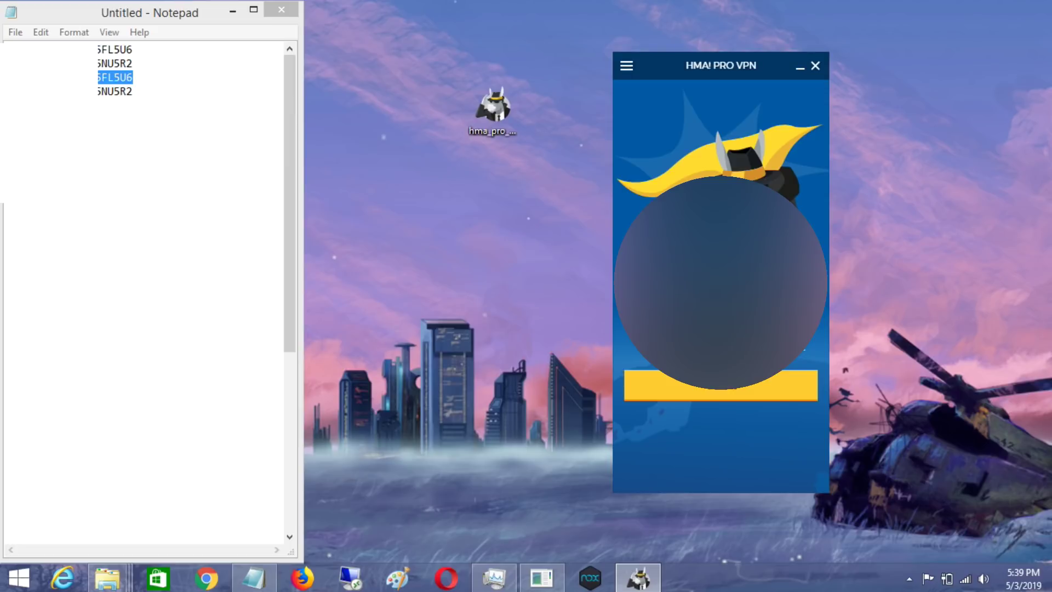
pyautogui.click(713, 386)
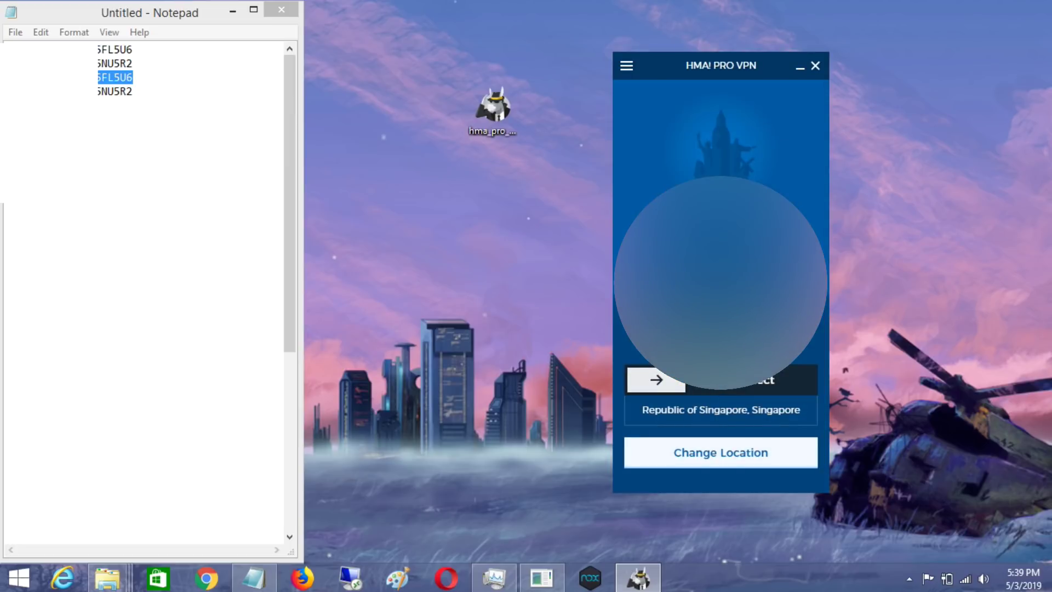
pyautogui.click(720, 386)
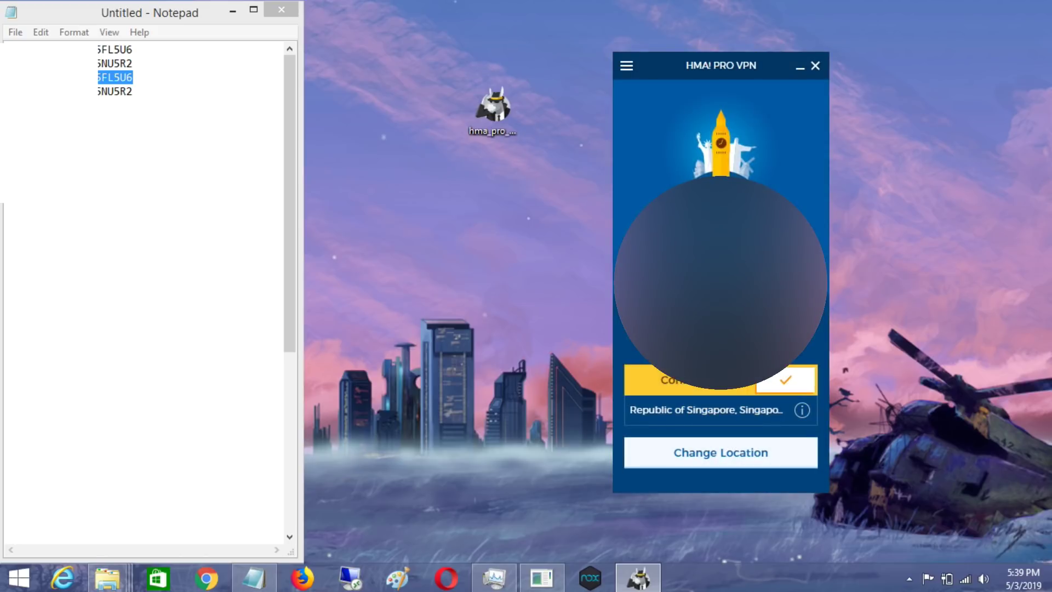
# - Disconnect the VPN and deactivate HMA! on this computer from the account page, confirming the deactivation
pyautogui.click(702, 386)
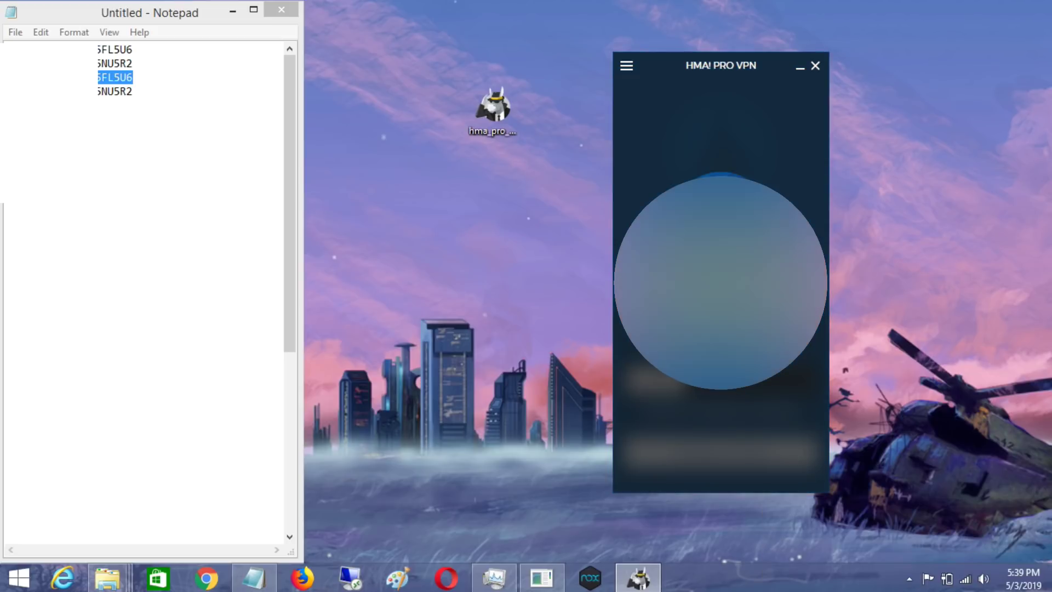
pyautogui.click(623, 66)
pyautogui.click(679, 137)
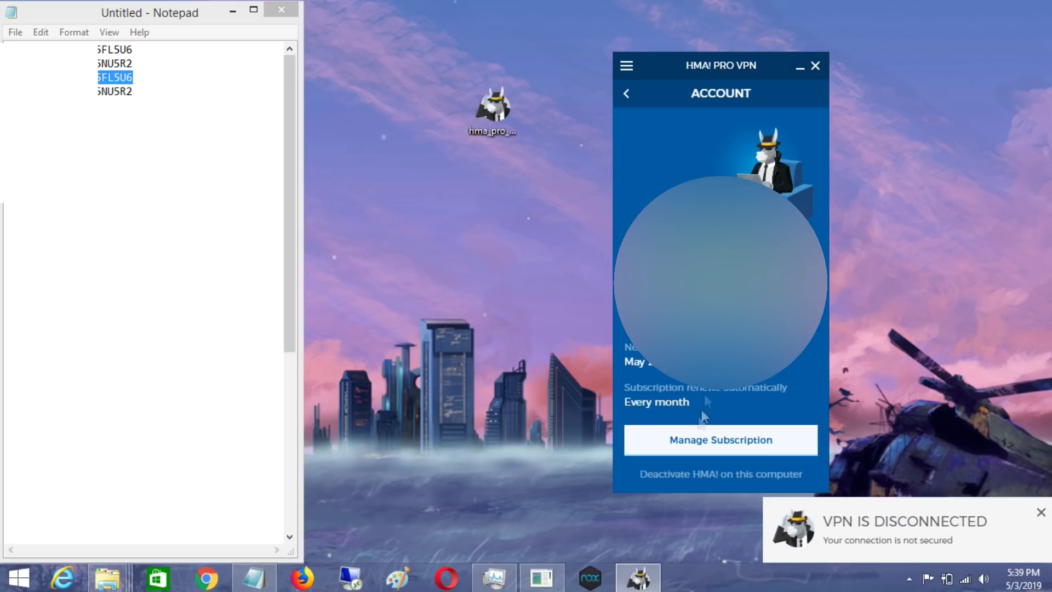
pyautogui.click(681, 472)
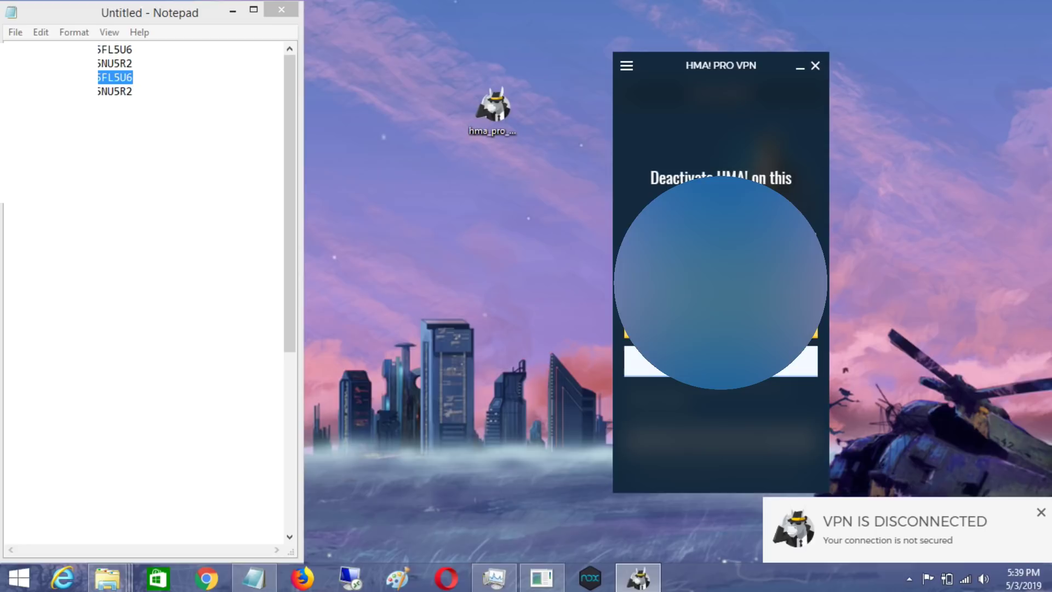
pyautogui.click(720, 326)
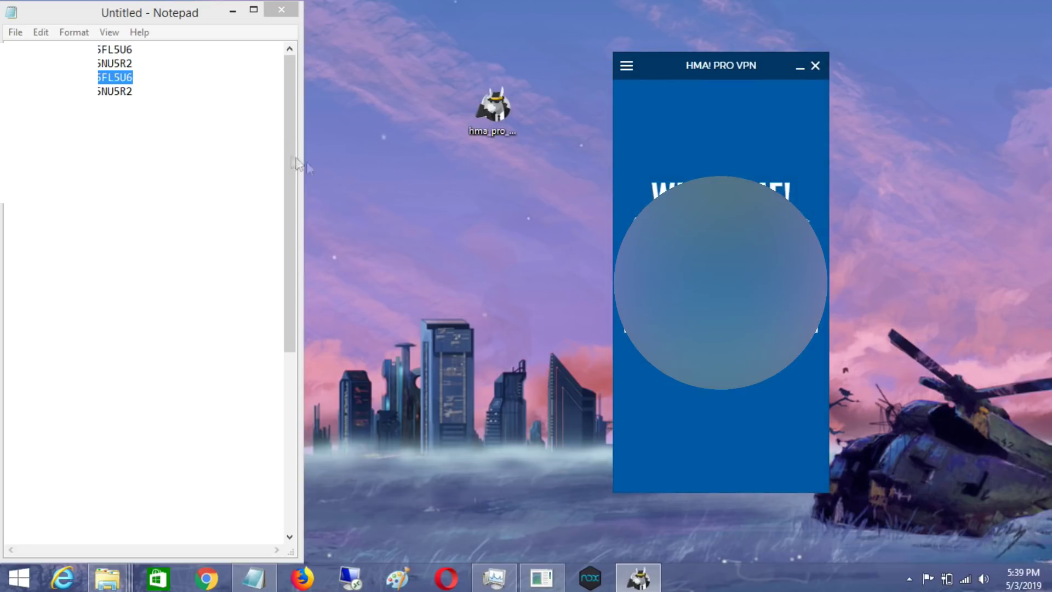
# - Copy the fourth activation code from the Notepad list and activate HMA! Pro VPN with it
pyautogui.doubleClick(137, 91)
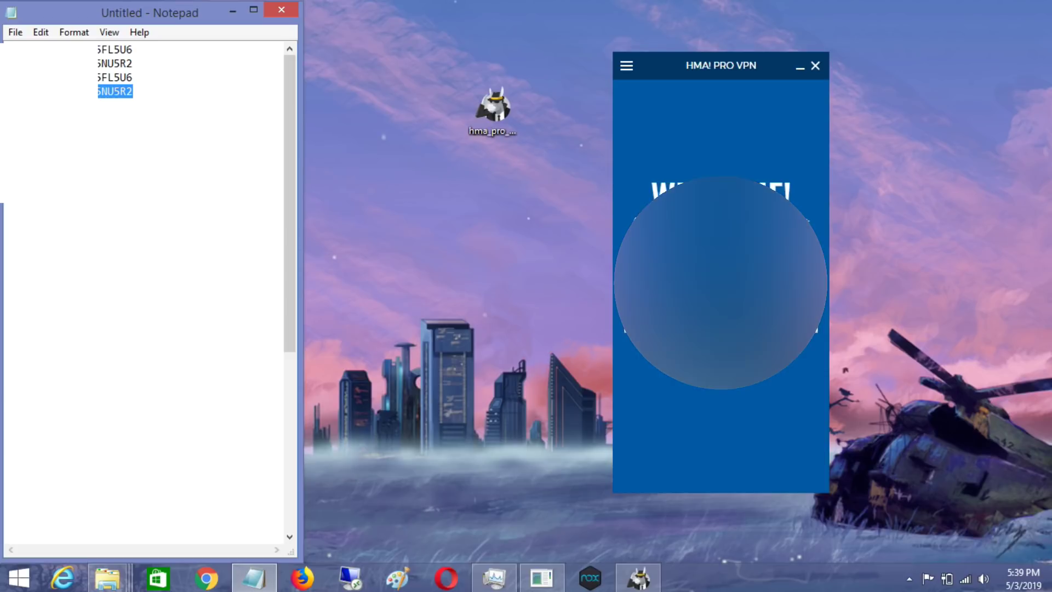
pyautogui.rightClick(137, 91)
pyautogui.click(165, 141)
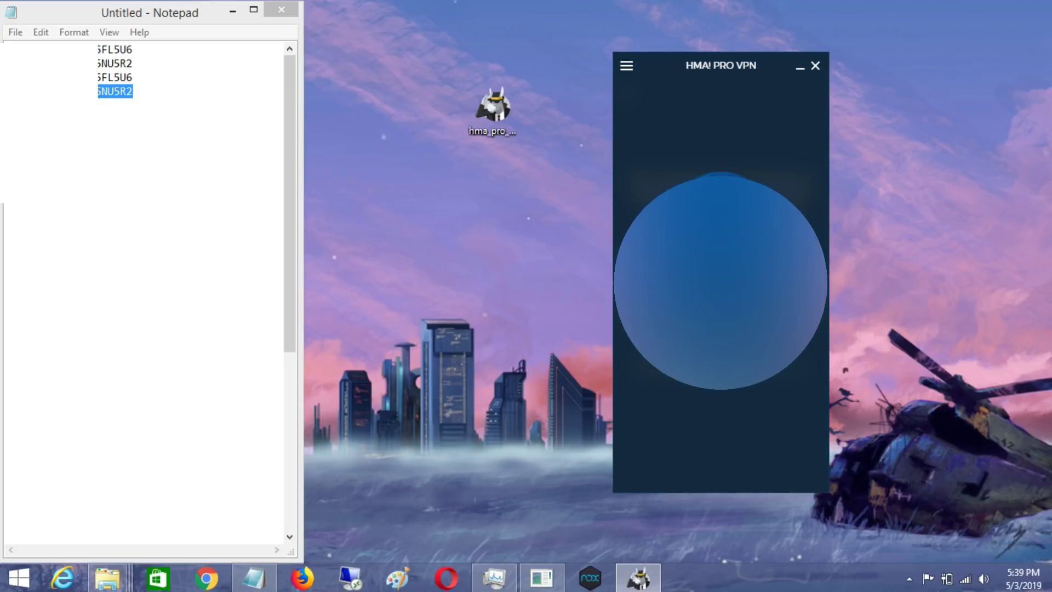
pyautogui.click(708, 387)
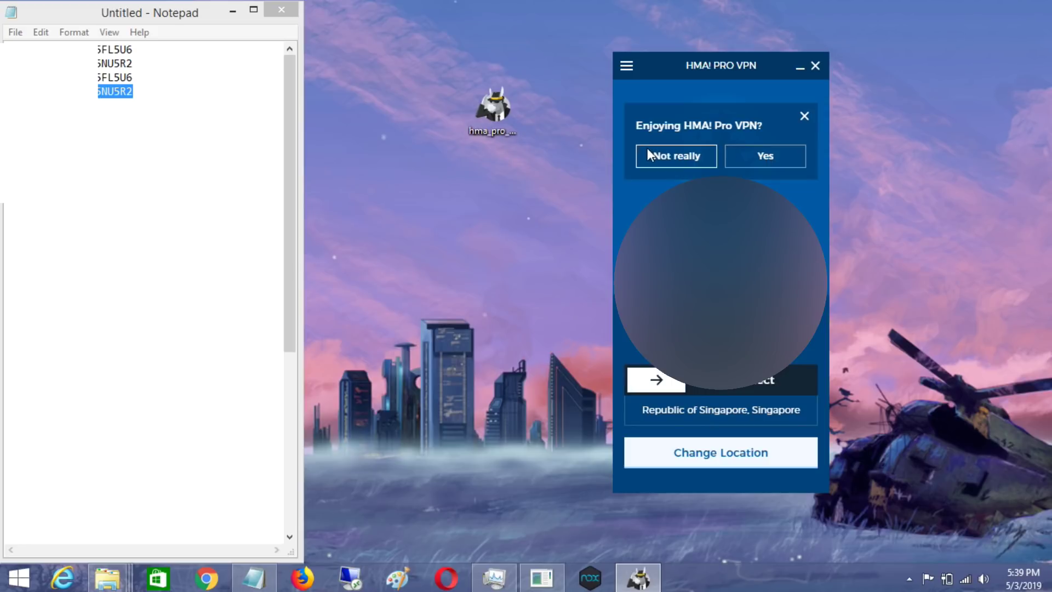
# - Dismiss the feedback prompt and test the Singapore connection by turning the VPN on and back off
pyautogui.click(804, 116)
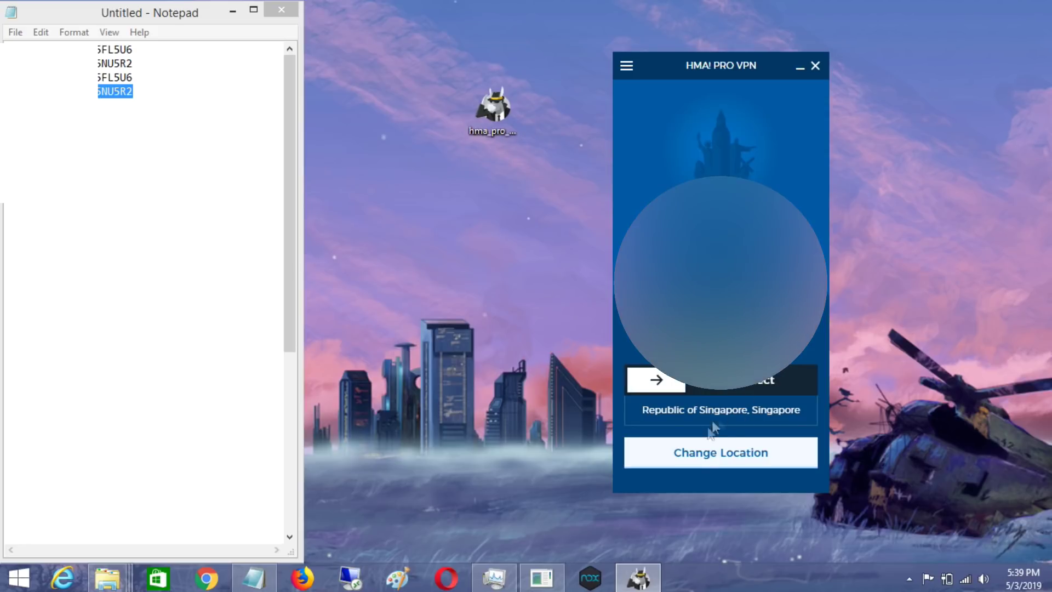
pyautogui.click(731, 388)
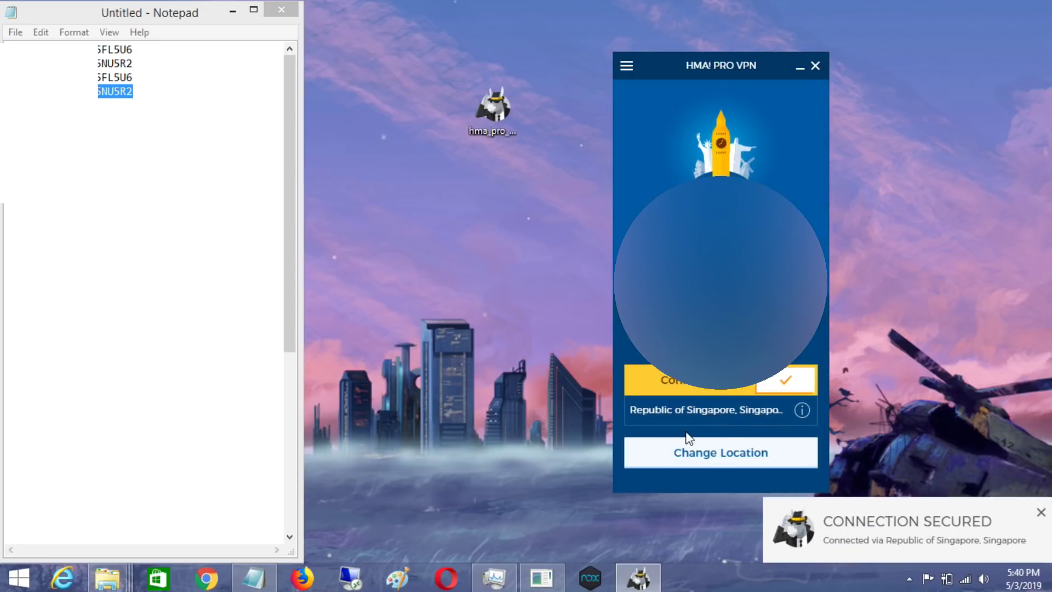
pyautogui.click(700, 387)
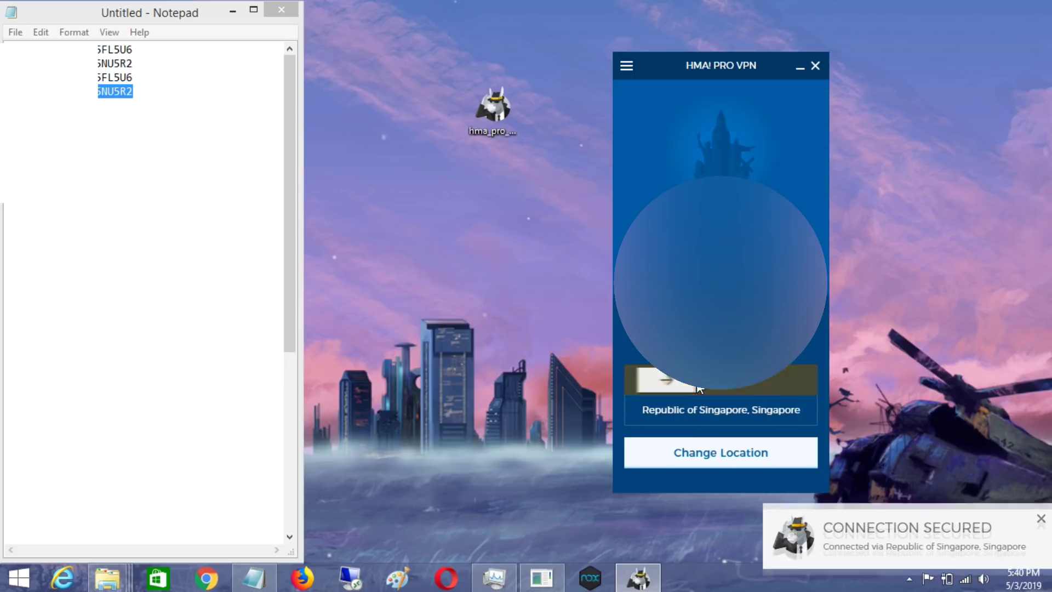